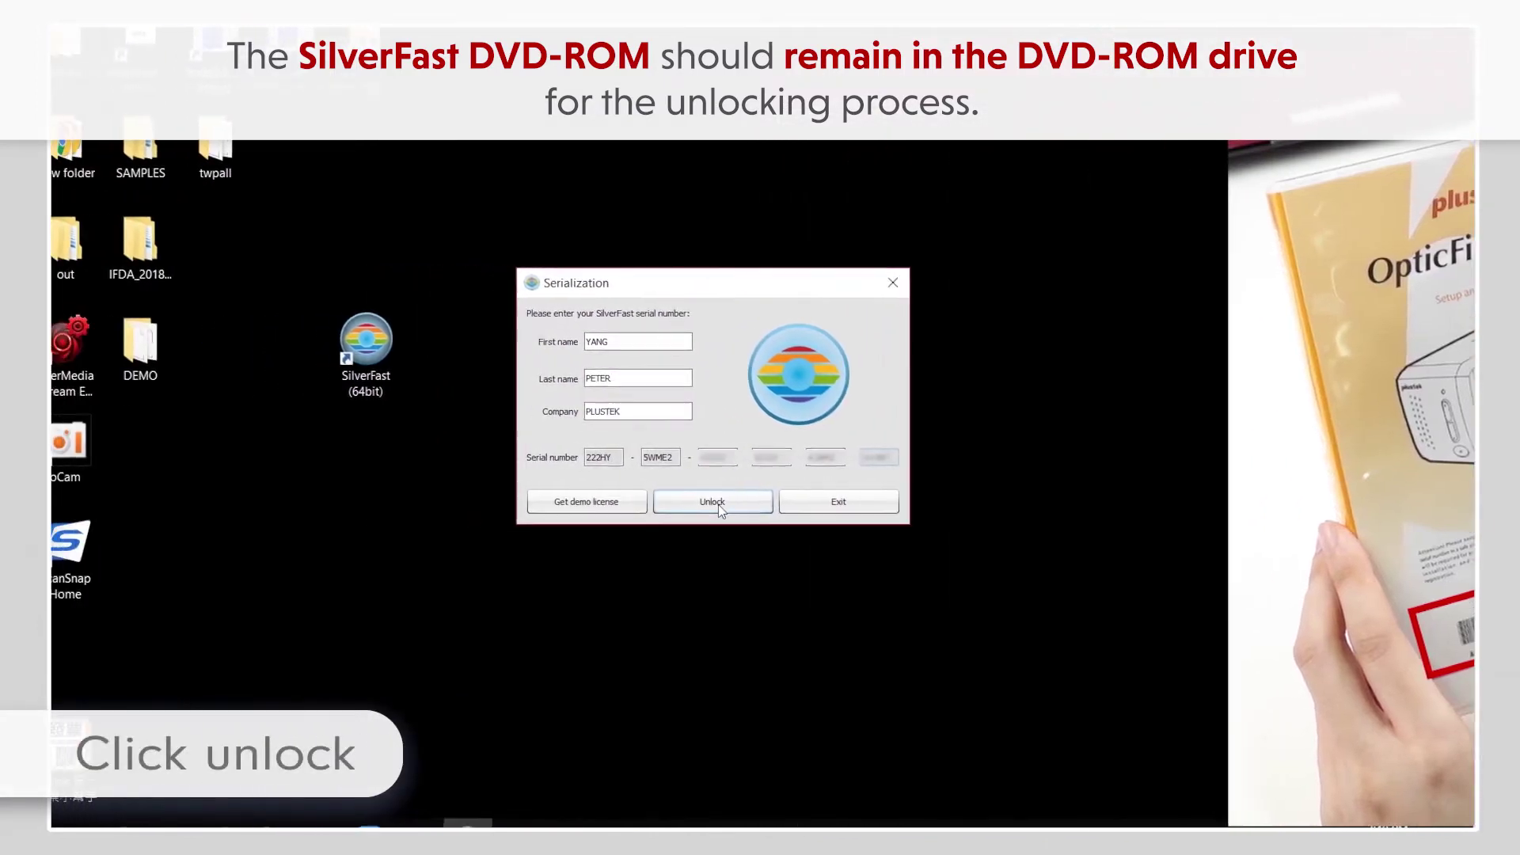
Unlock SilverFast 8 with the entered name, company and bundled CD serial number
click(780, 503)
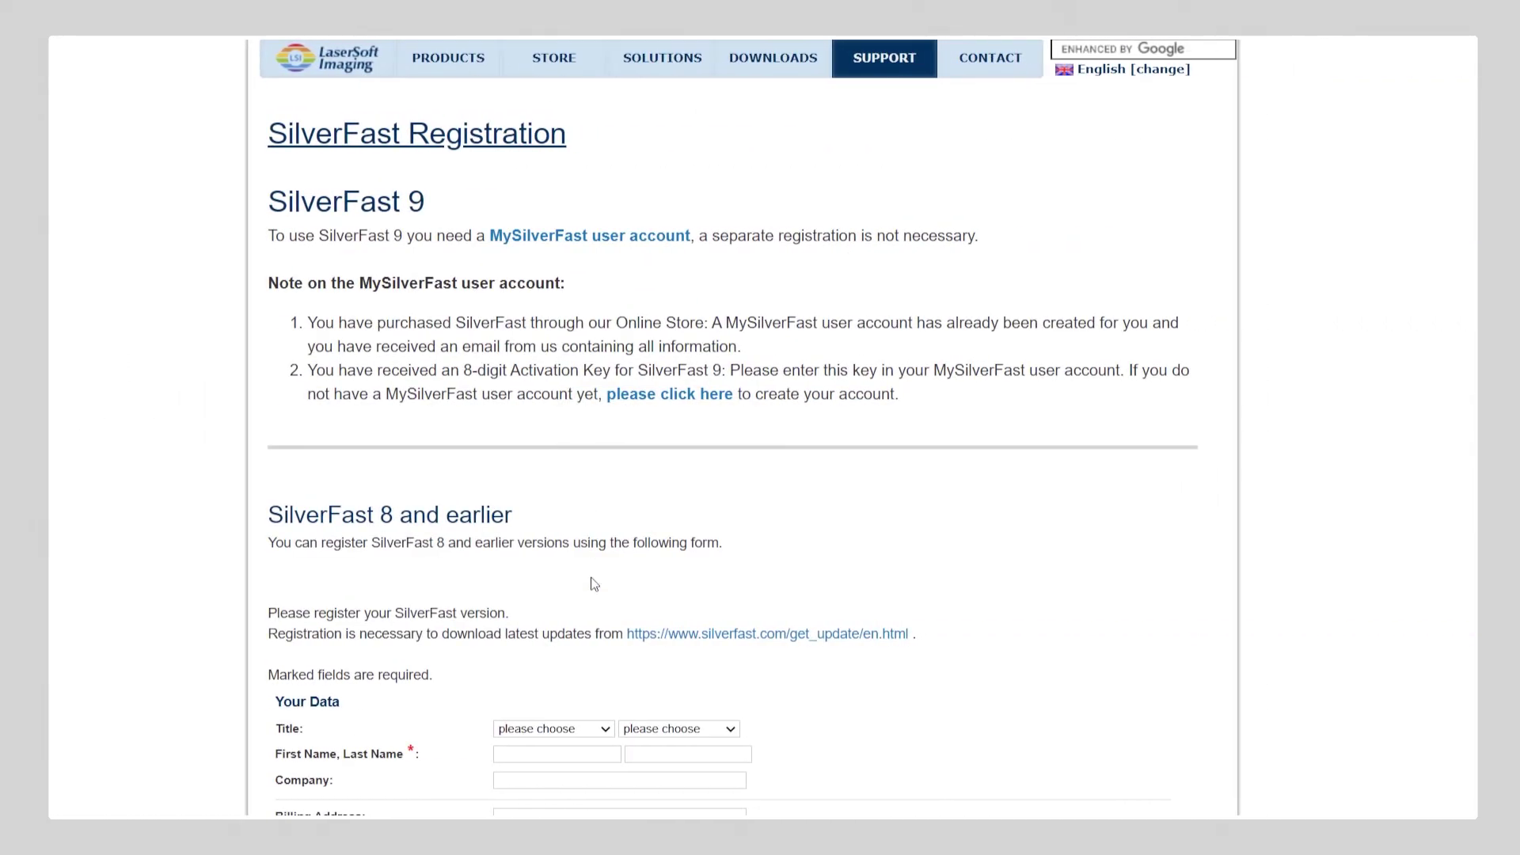
scroll(1037, 737, down, 3)
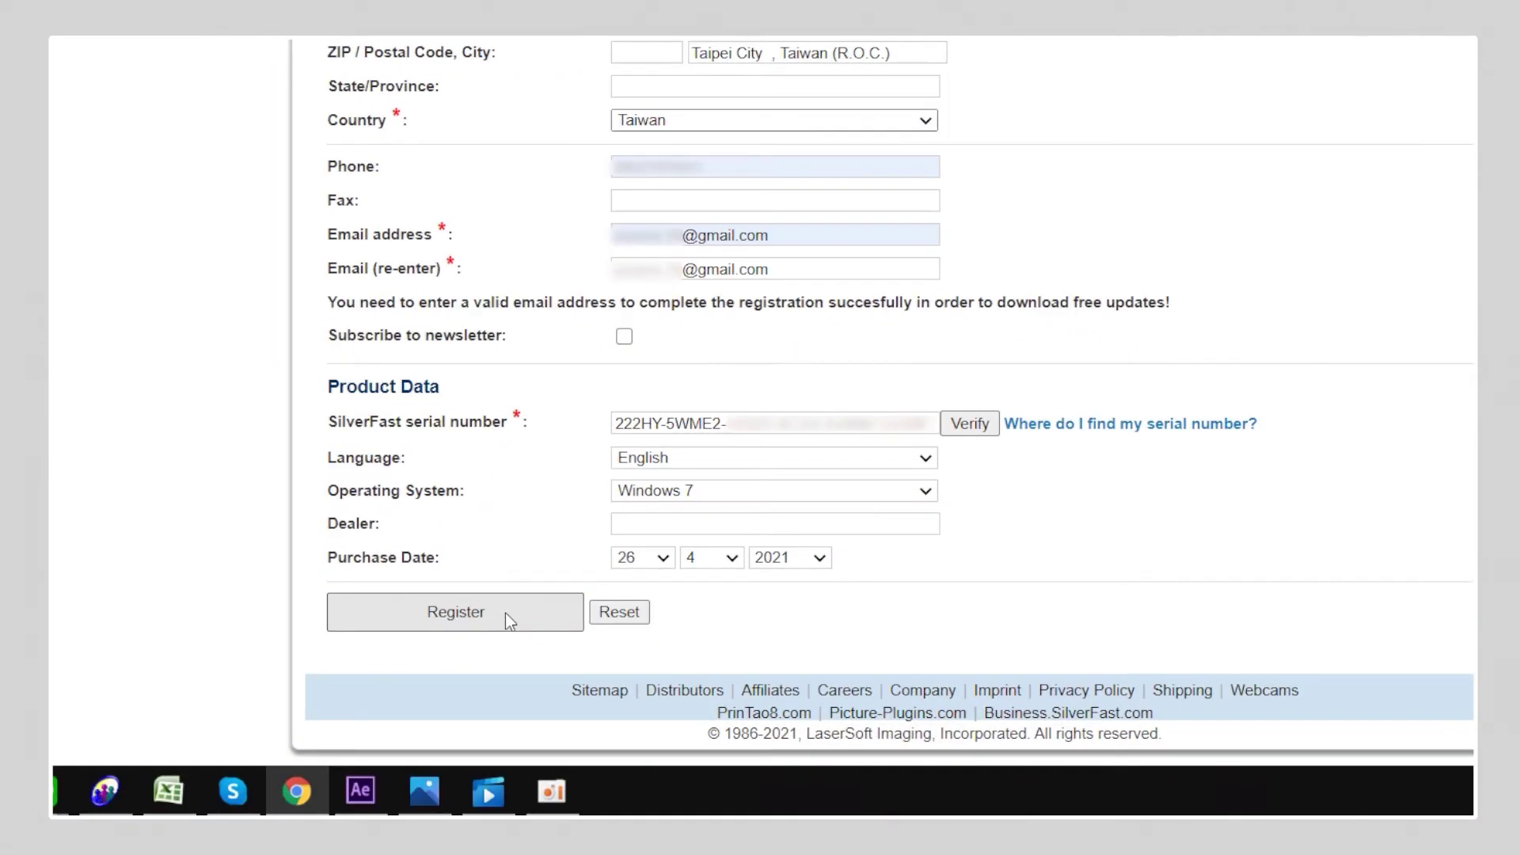
Submit the SilverFast 8 registration form with your details and serial number
click(506, 616)
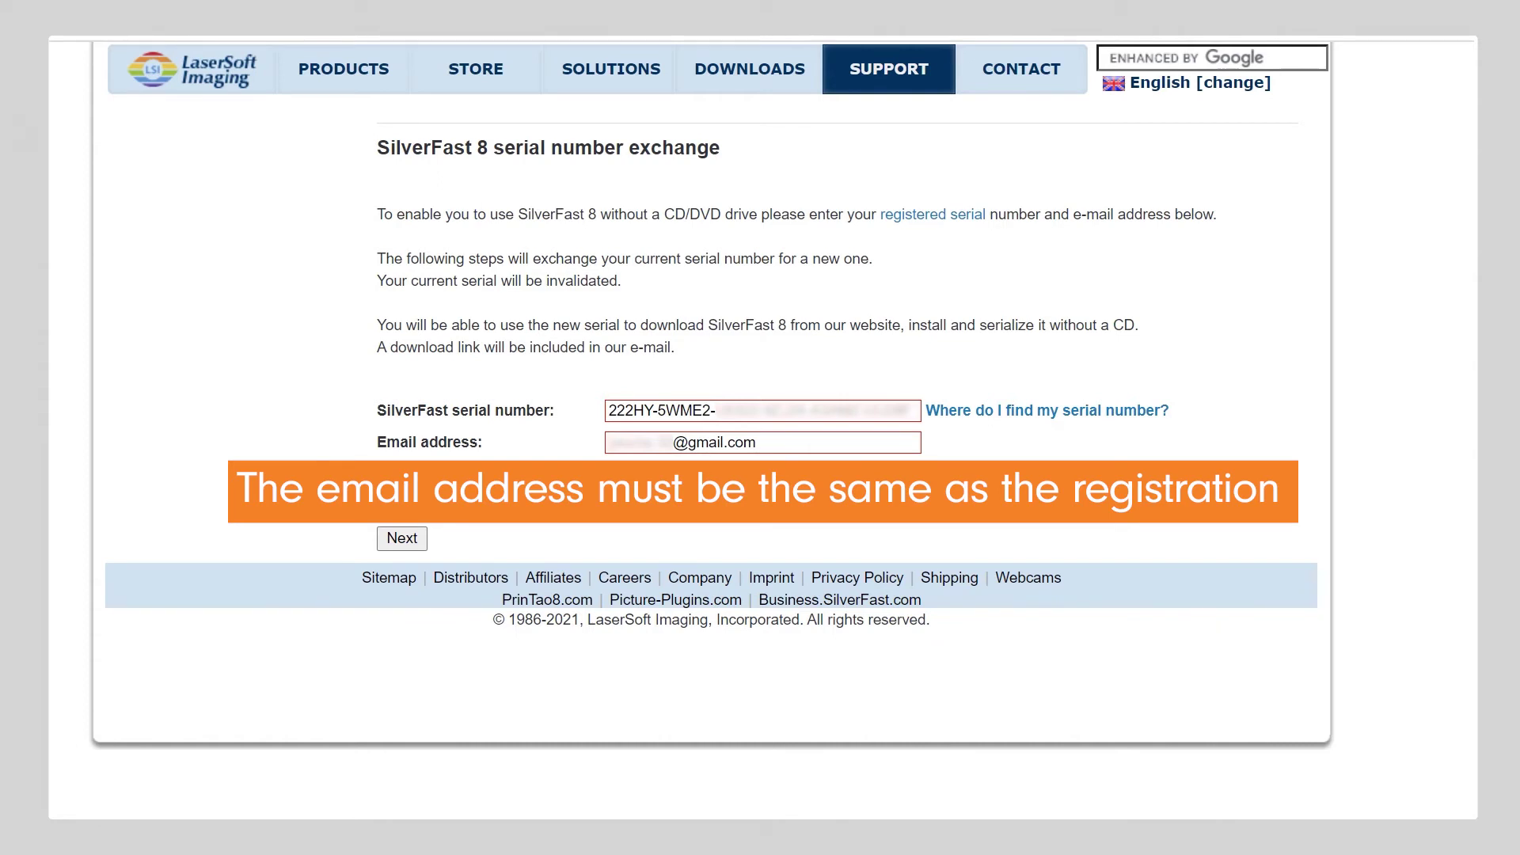
Submit the serial number and email address to request an exchanged serial
click(410, 540)
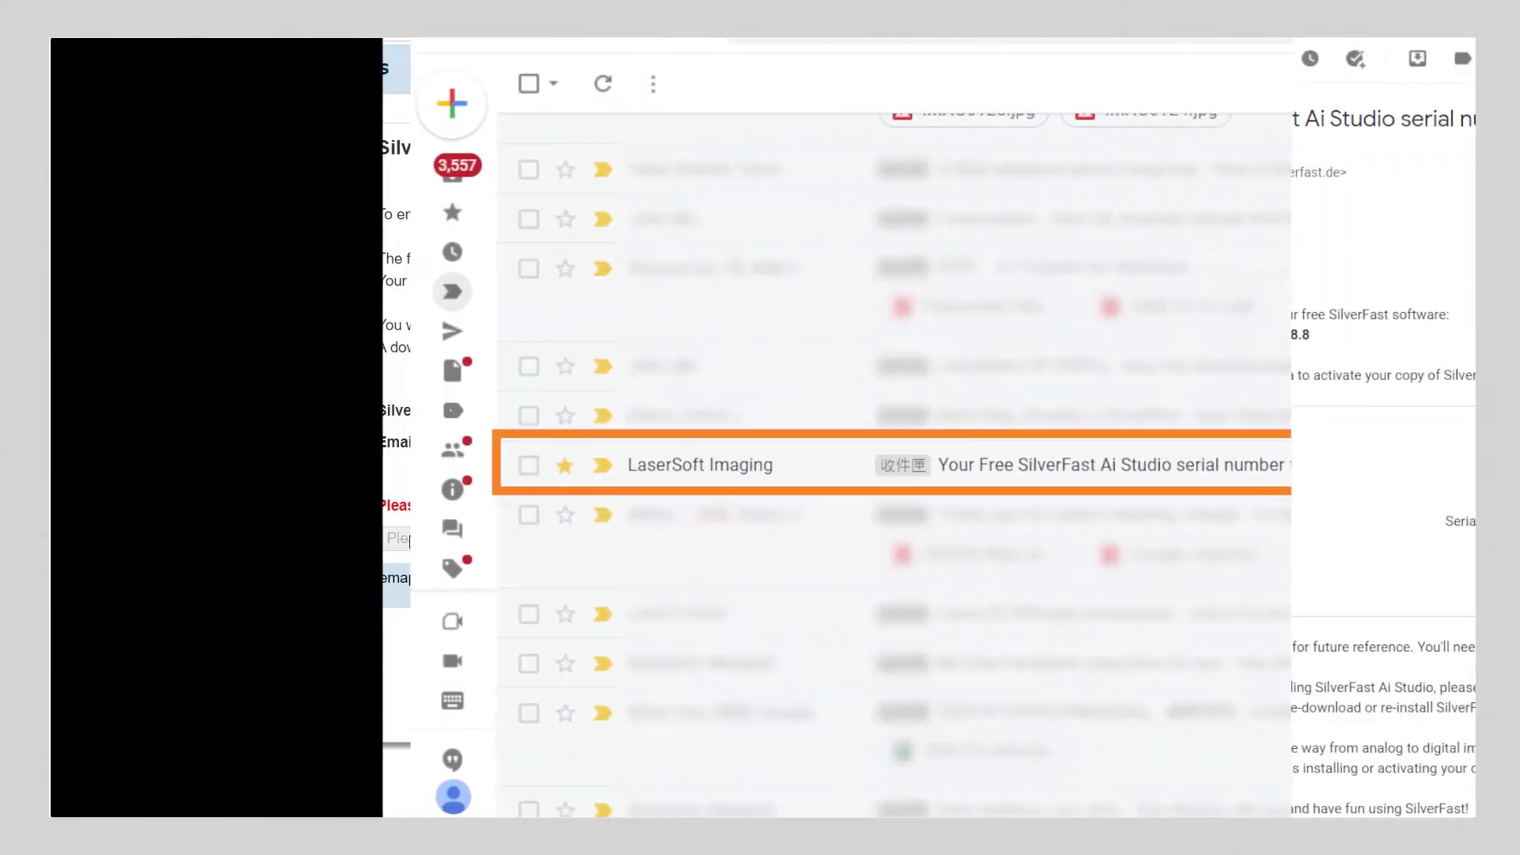
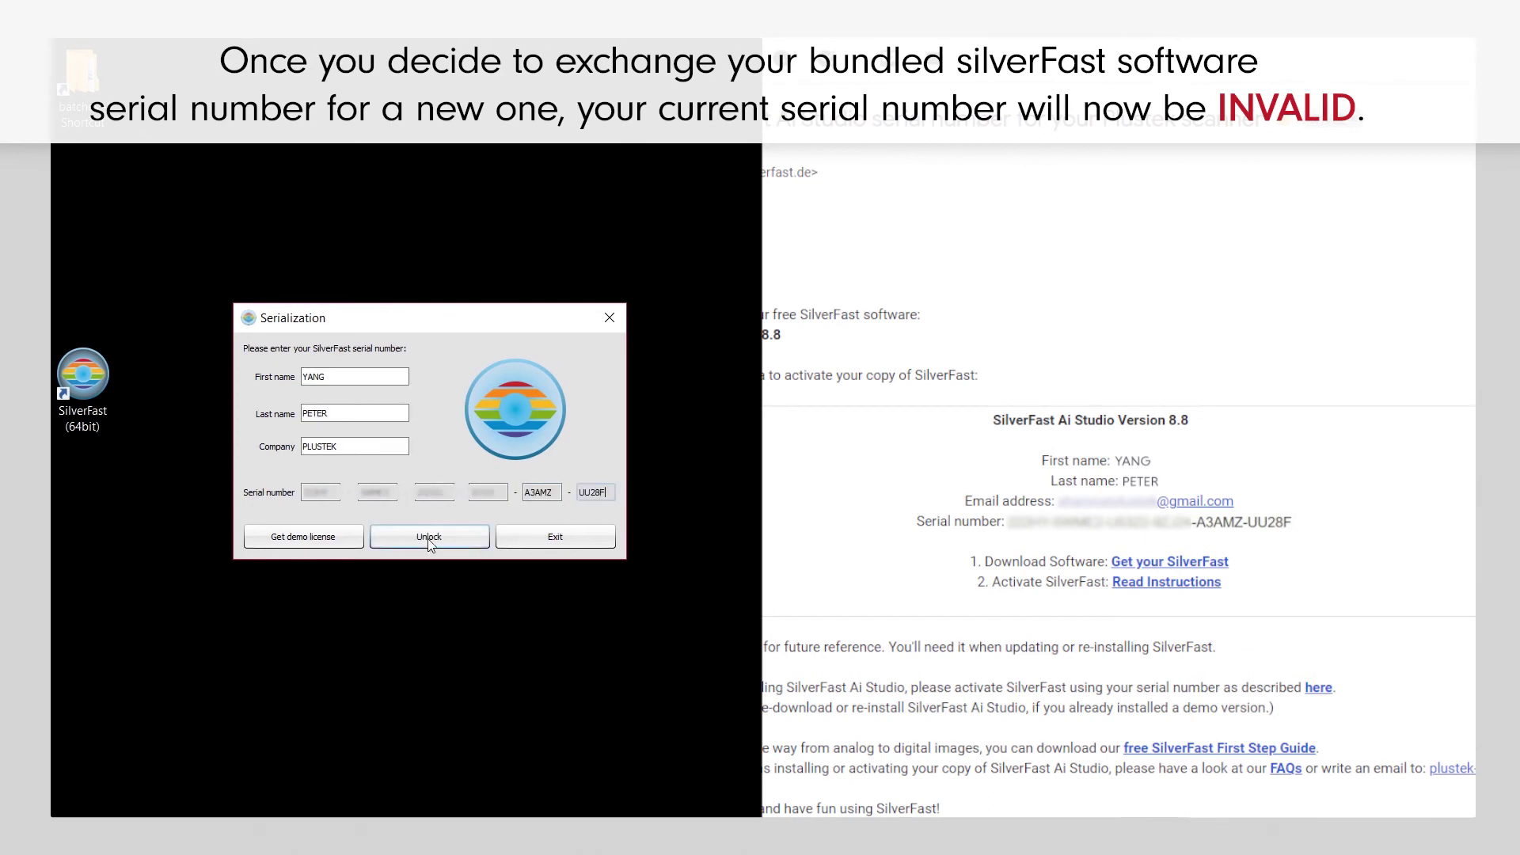
Unlock SilverFast 8 with the new Ai Studio serial number from LaserSoft's email
click(430, 538)
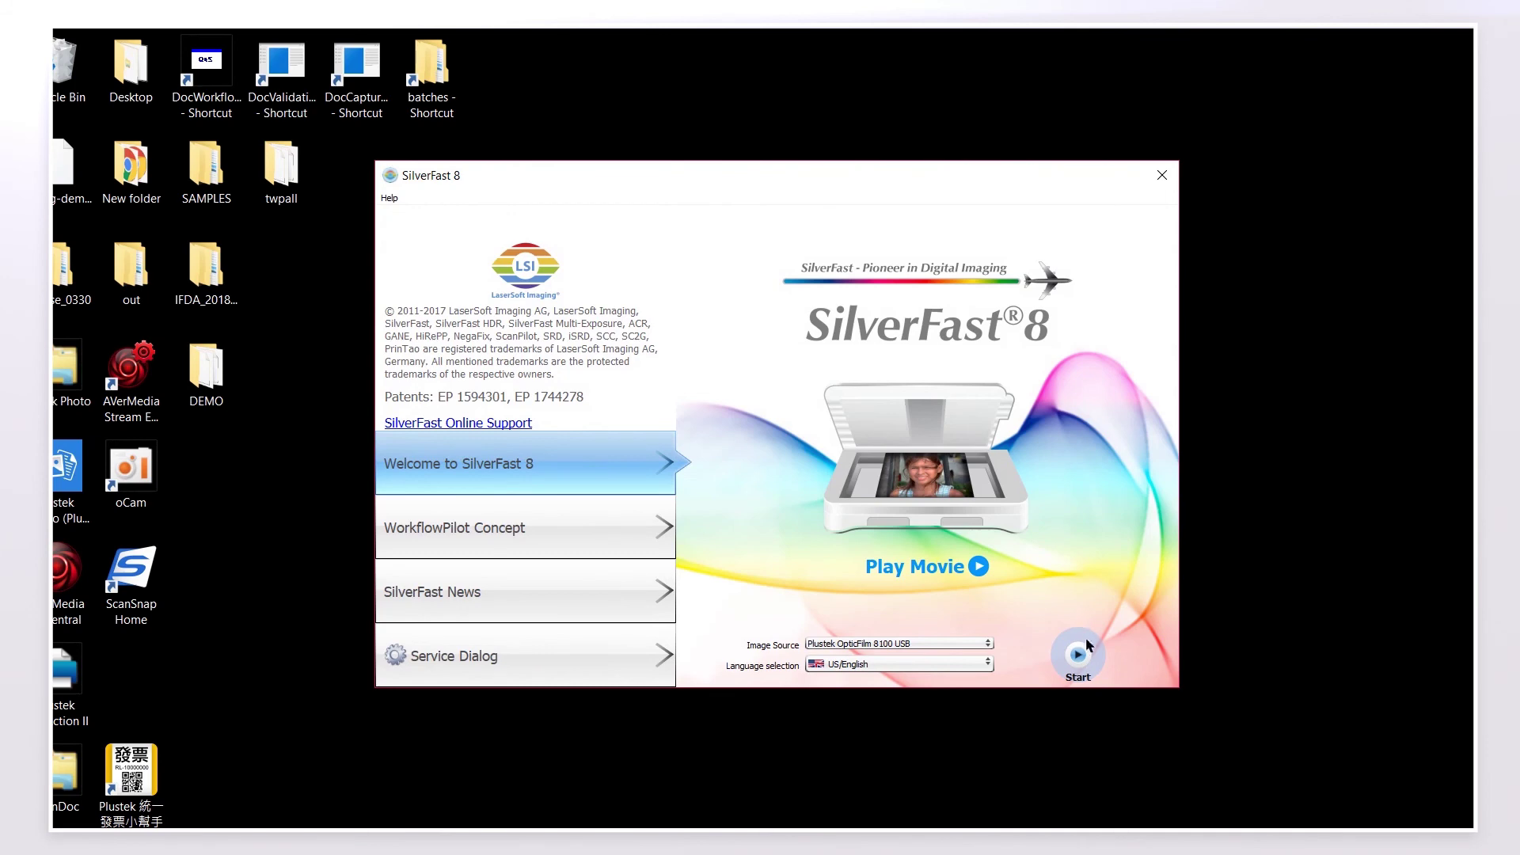
Start SilverFast with the Plustek OpticFilm 8100 and run a prescan of the film
click(1080, 653)
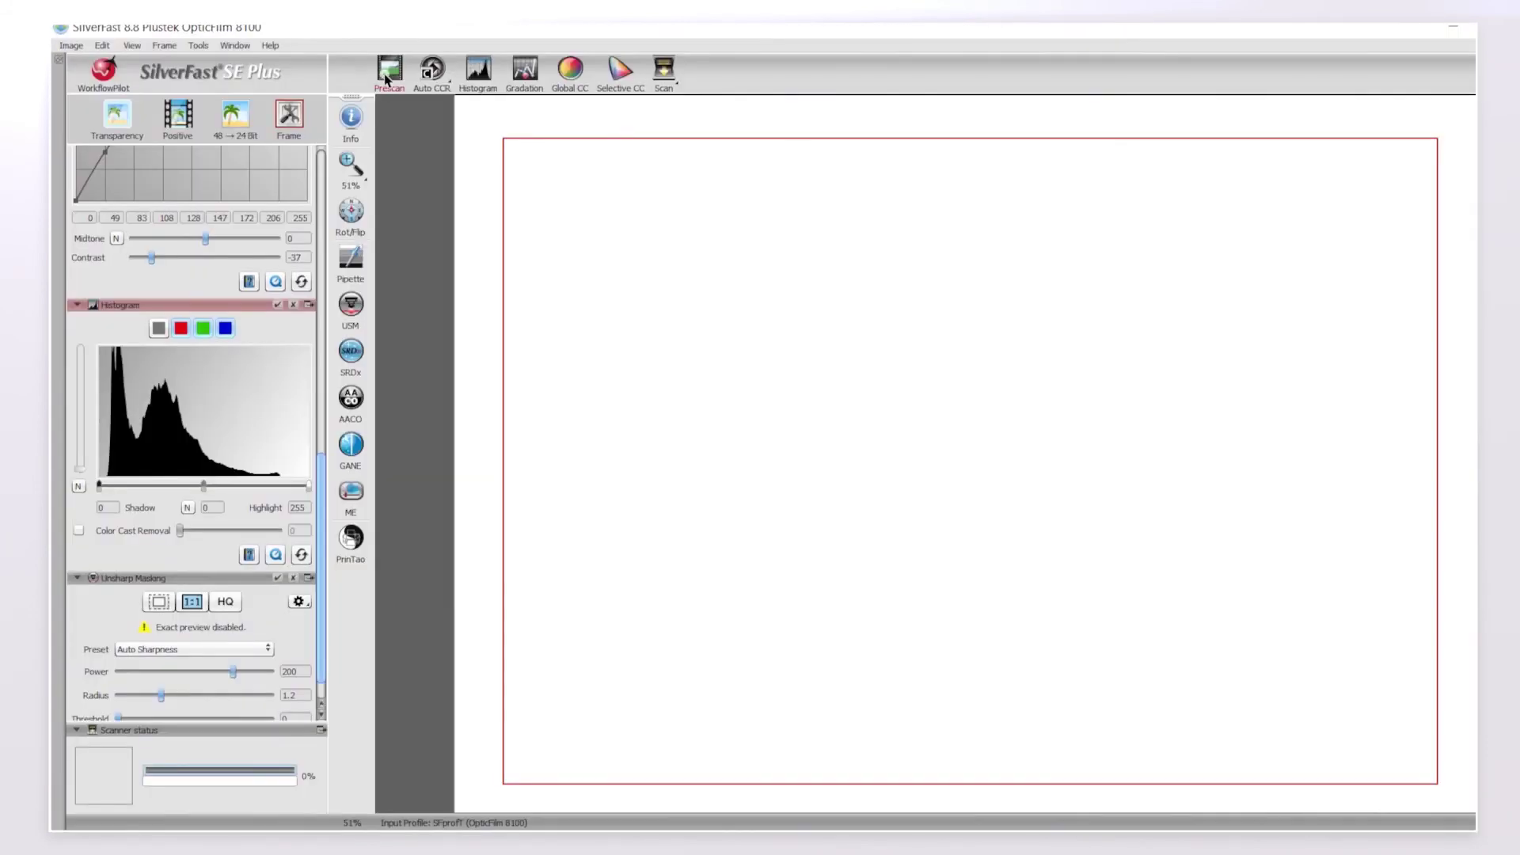
click(386, 78)
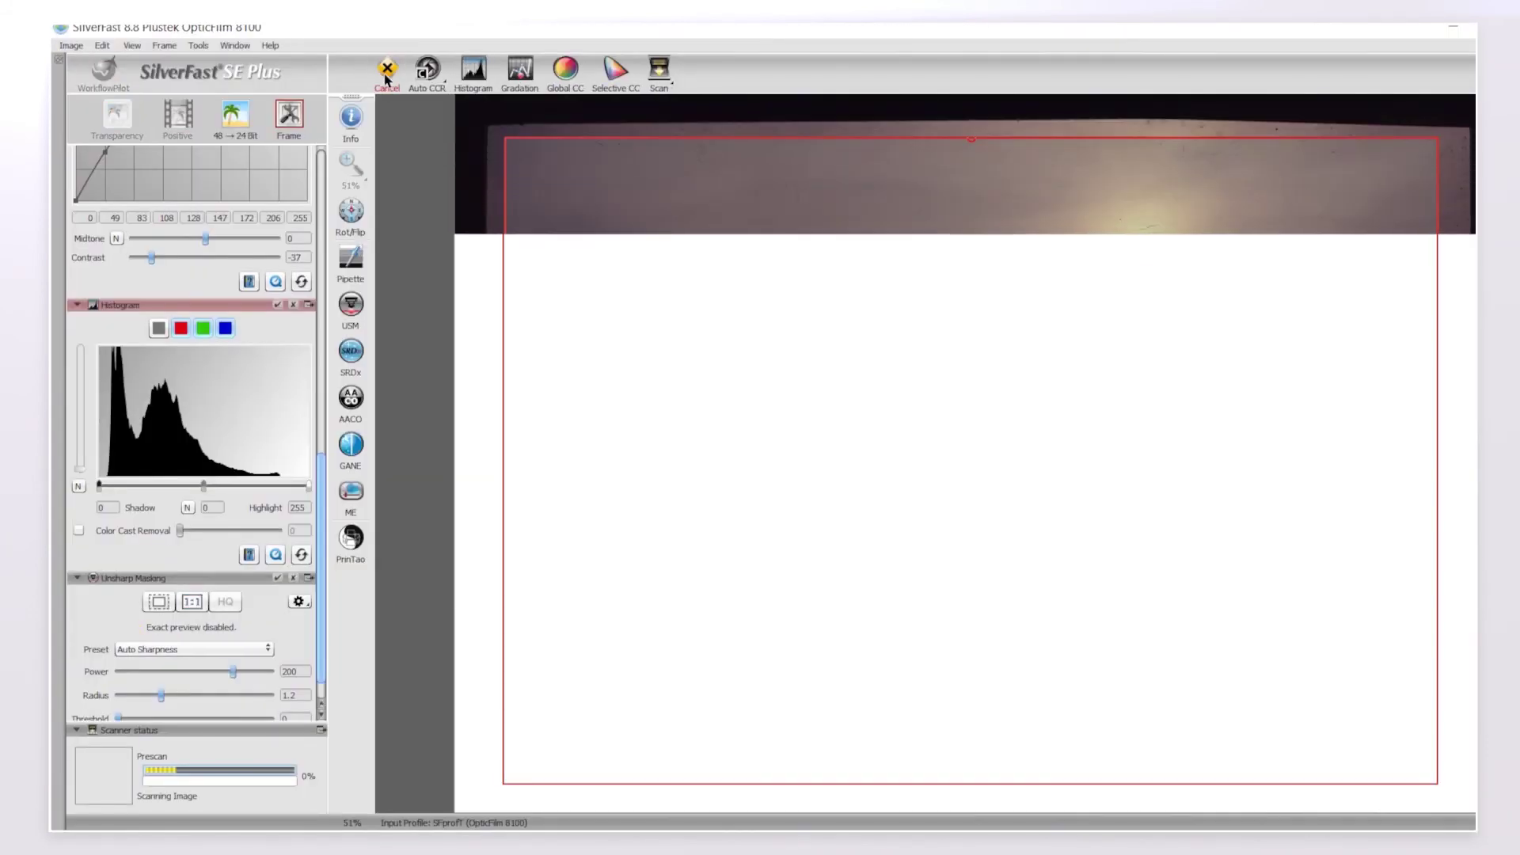